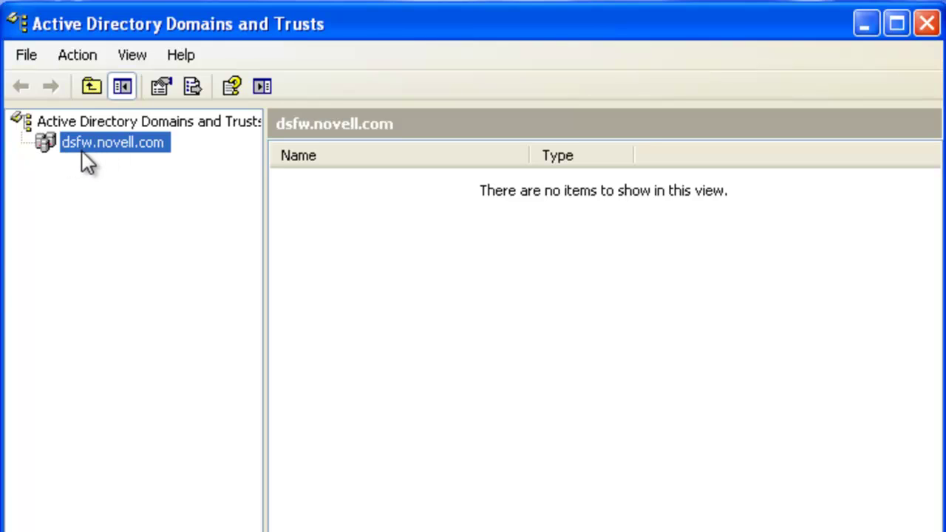
View the dsfw.novell.com domain's Trusts tab and select the outgoing ad.novell.com forest trust.
{"action": "right_click", "coordinate": [130, 142]}
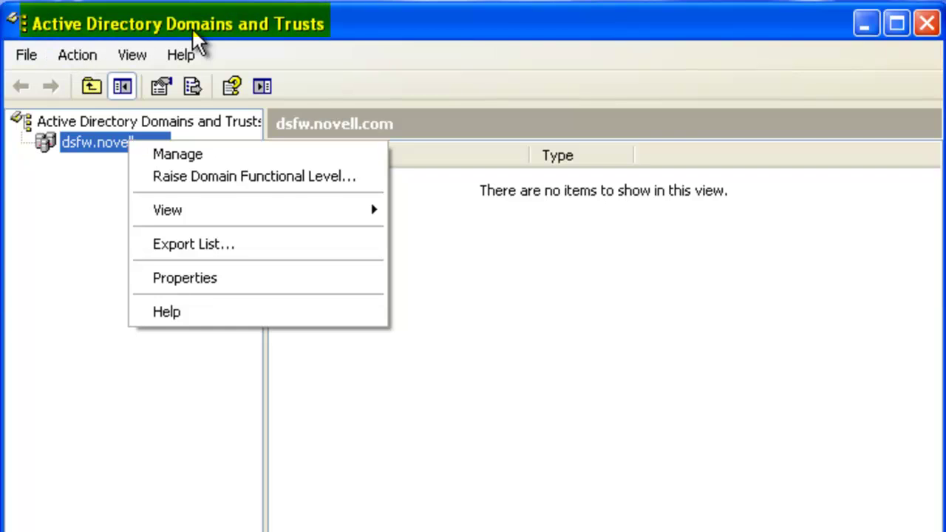
{"action": "left_click", "coordinate": [196, 277]}
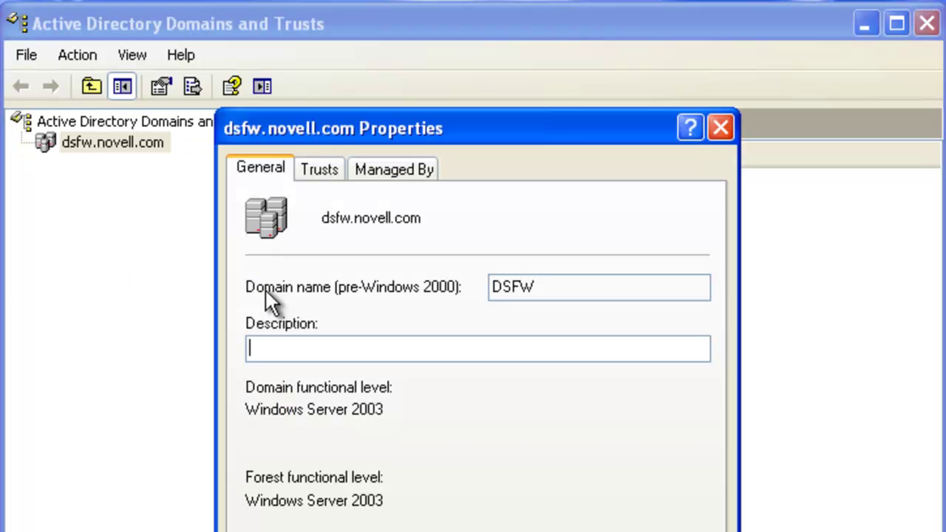
{"action": "left_click", "coordinate": [314, 168]}
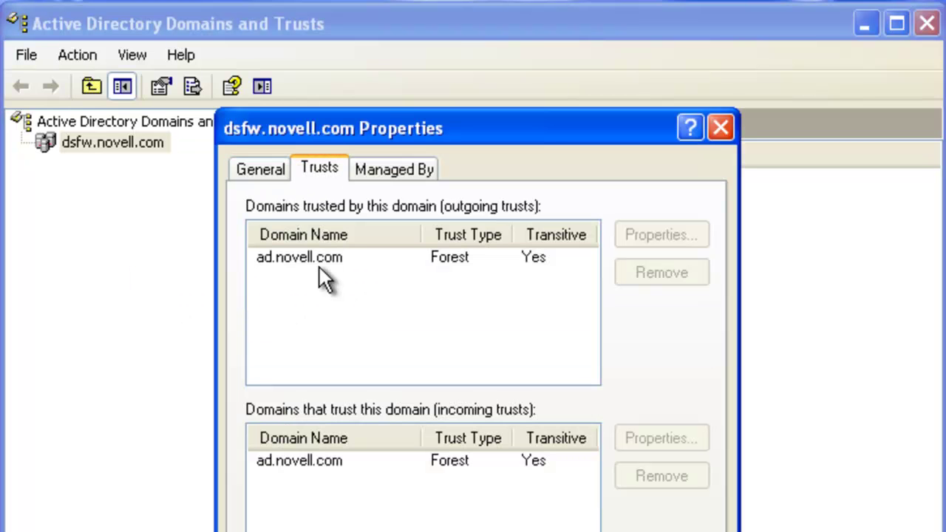
{"action": "left_click", "coordinate": [308, 259]}
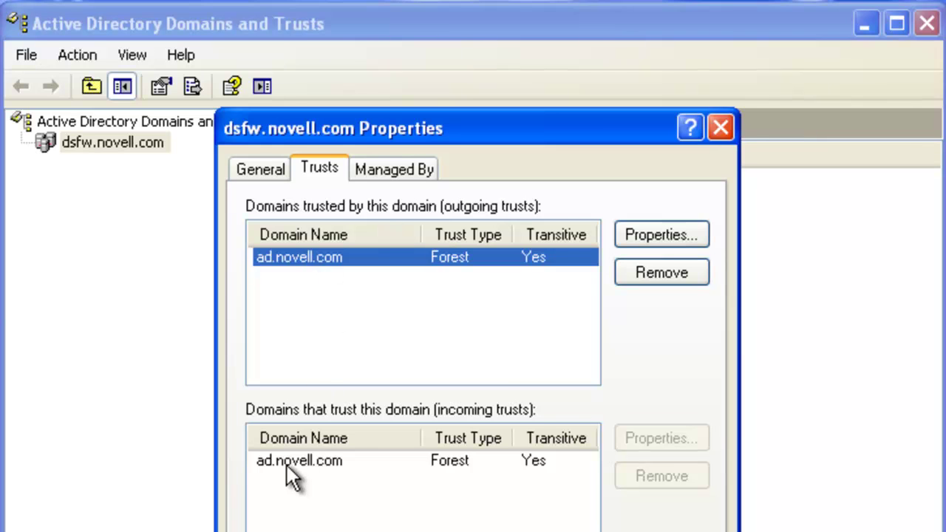
{"action": "left_click", "coordinate": [287, 463]}
{"action": "left_click", "coordinate": [322, 257]}
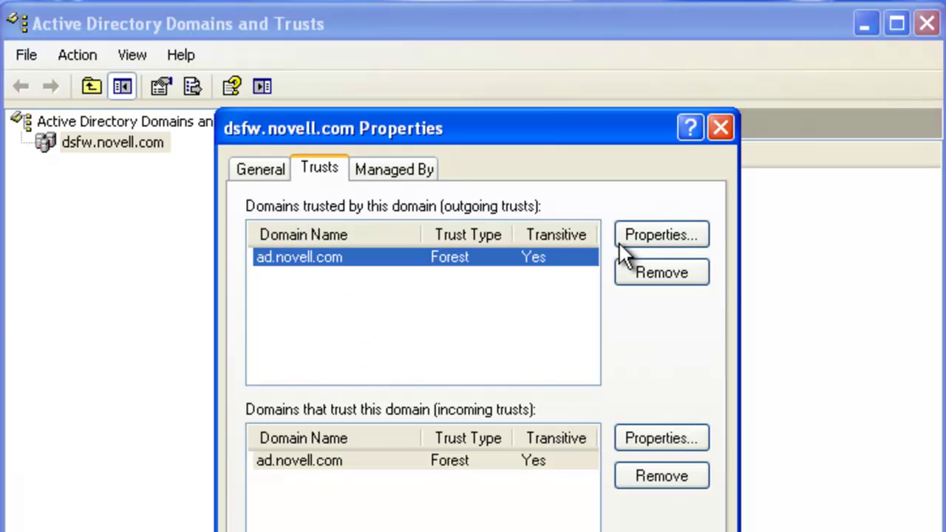
Validate the ad.novell.com trust, including the incoming direction, using the administrator account and its password.
{"action": "left_click", "coordinate": [674, 236]}
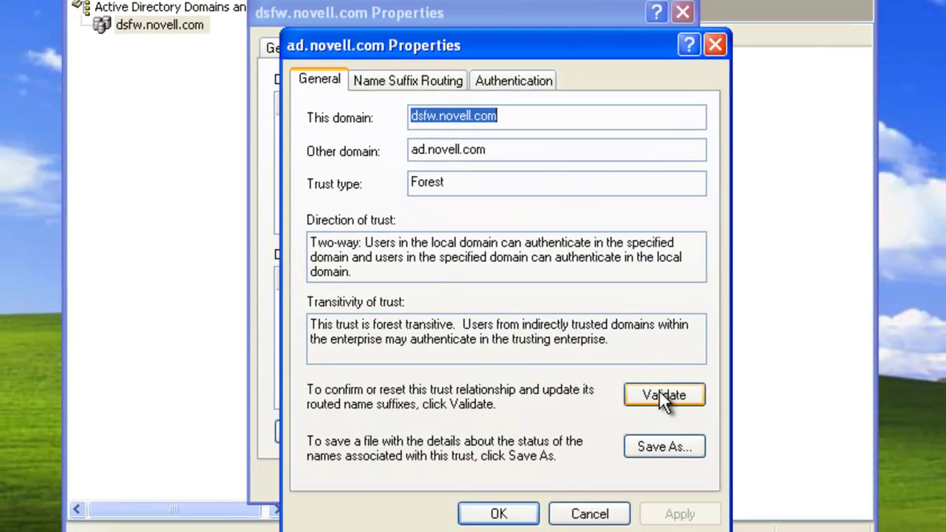
{"action": "left_click", "coordinate": [663, 395]}
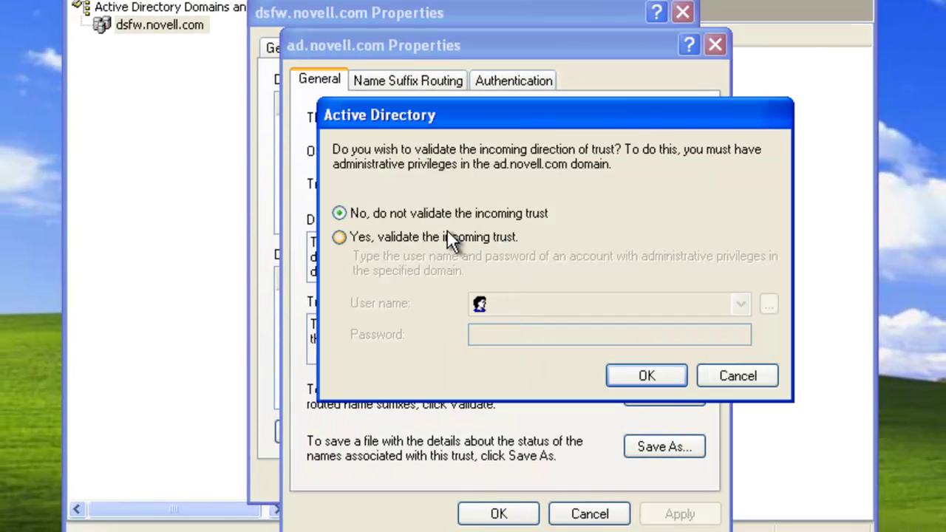
{"action": "left_click", "coordinate": [446, 234]}
{"action": "left_click", "coordinate": [558, 308]}
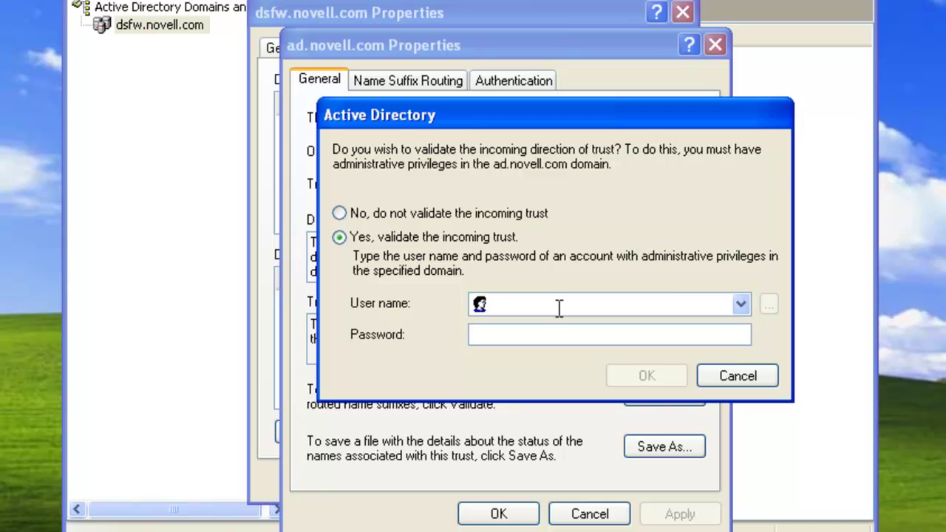
{"action": "type", "text": "administrator"}
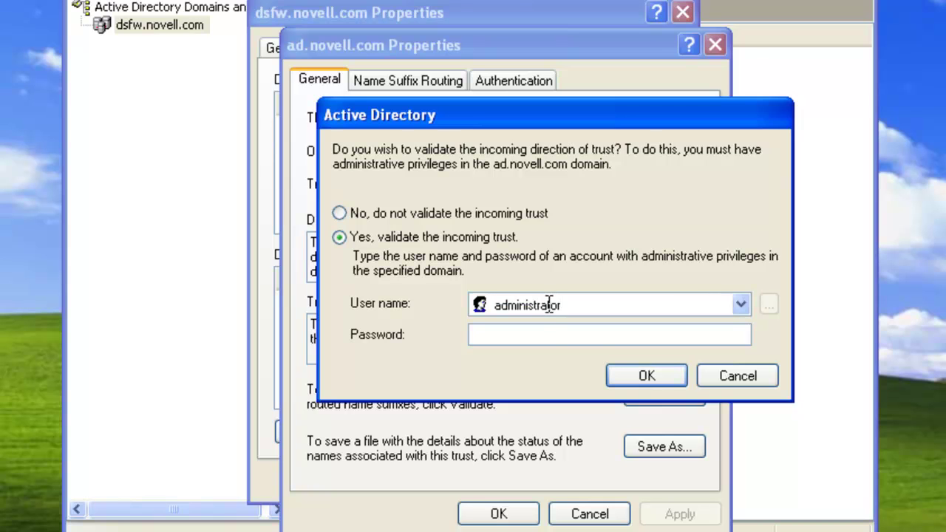
{"action": "left_click", "coordinate": [548, 337]}
{"action": "type", "text": "•••••••••"}
{"action": "key", "text": "Return"}
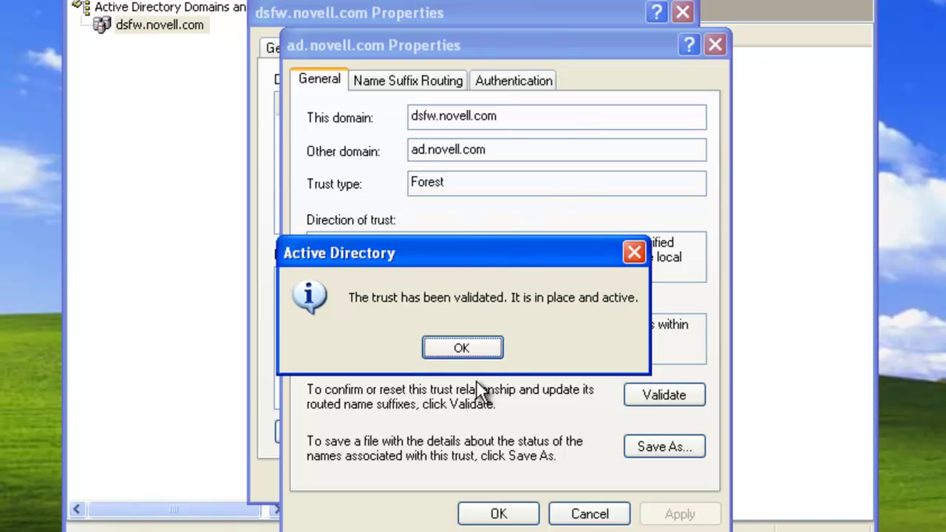
Acknowledge the trust-validated message and accept updating name suffix routing for ad.novell.com.
{"action": "left_click", "coordinate": [468, 345]}
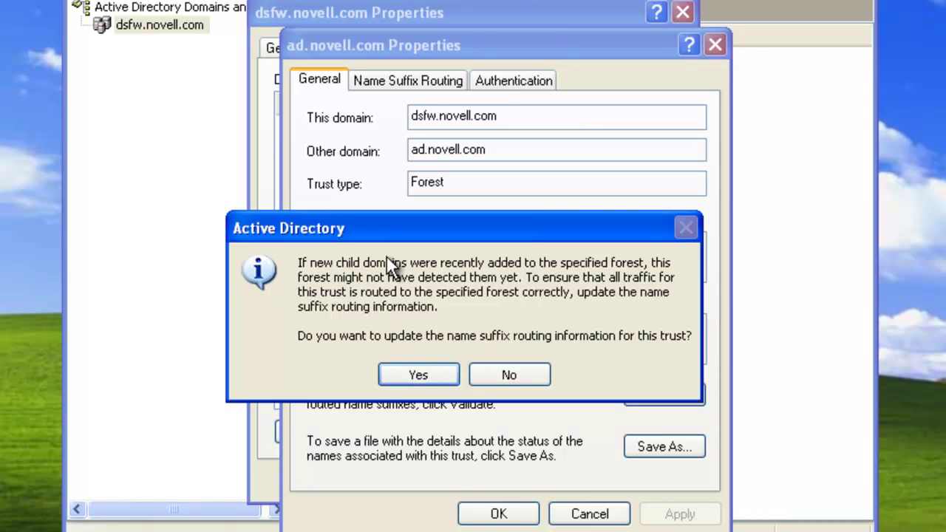
{"action": "left_click", "coordinate": [425, 371]}
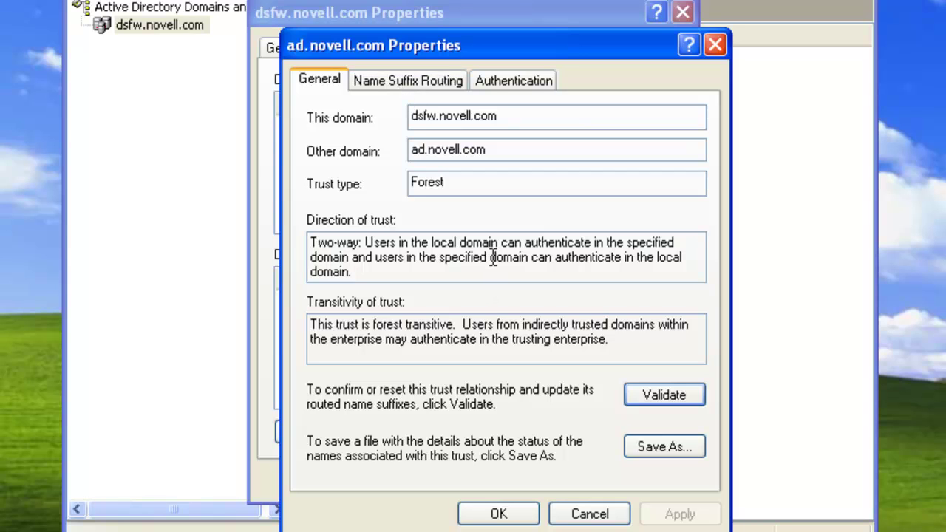
Close the trust details, then in iManager list novell's Users container and scroll to AD$.
{"action": "left_click", "coordinate": [508, 510]}
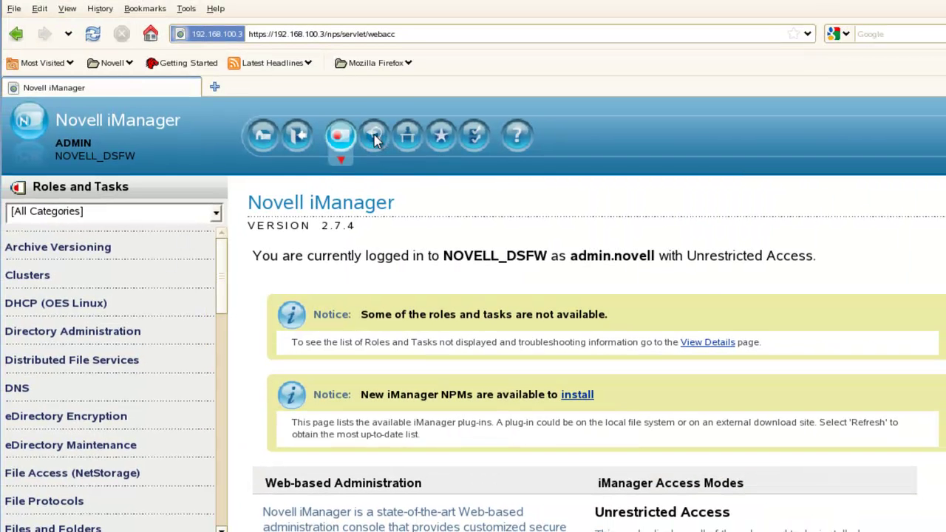
{"action": "left_click", "coordinate": [374, 137]}
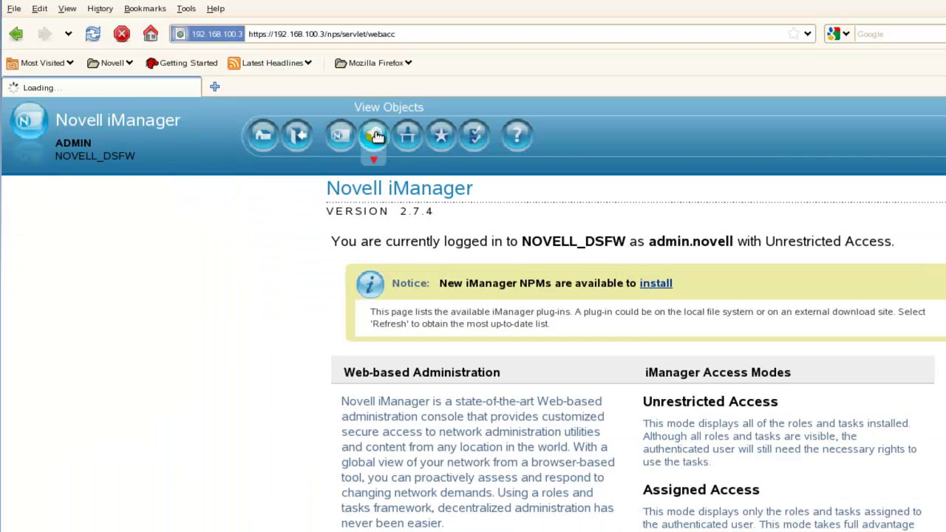
{"action": "left_click", "coordinate": [45, 240]}
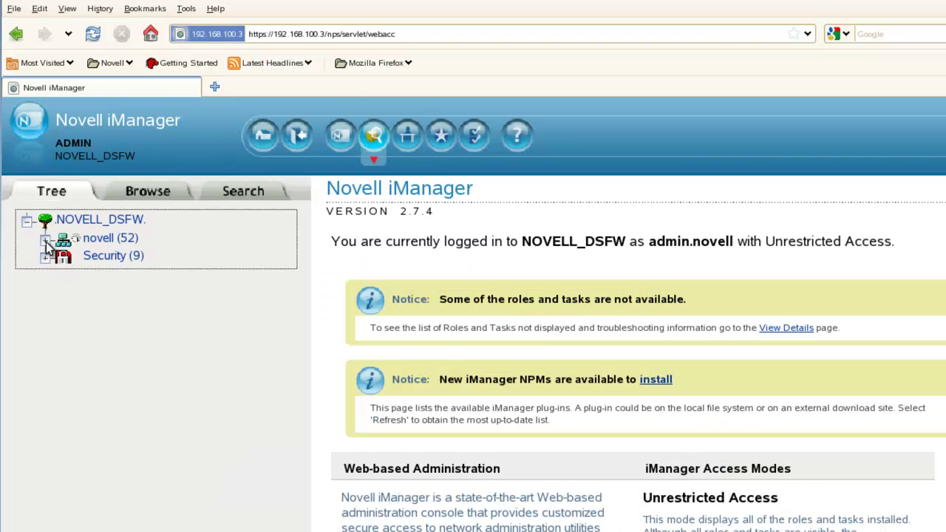
{"action": "scroll", "coordinate": [146, 399], "scroll_direction": "down", "scroll_amount": 3}
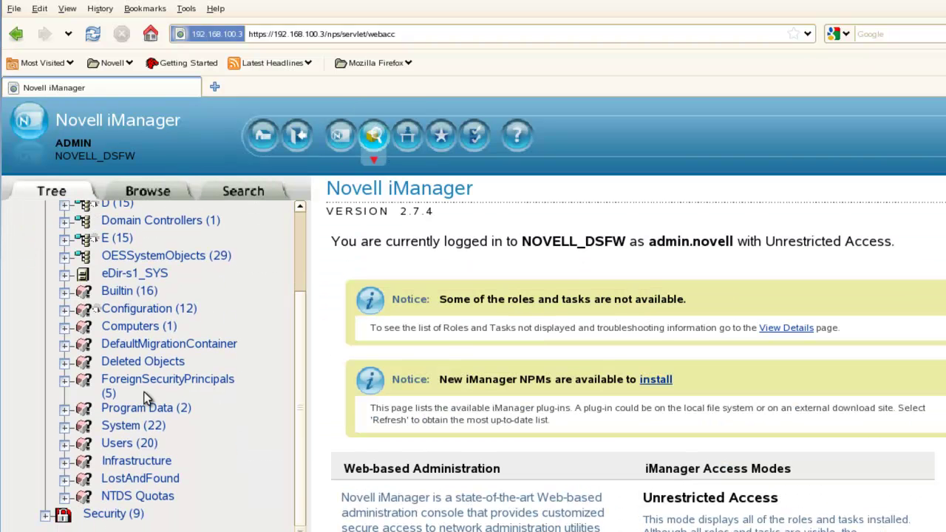
{"action": "left_click", "coordinate": [123, 443]}
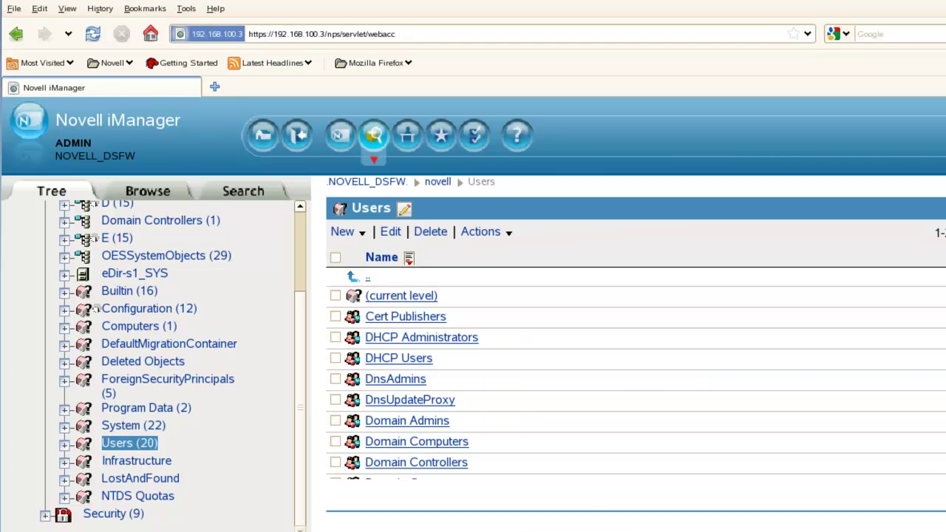
{"action": "scroll", "coordinate": [621, 387], "scroll_direction": "down", "scroll_amount": 5}
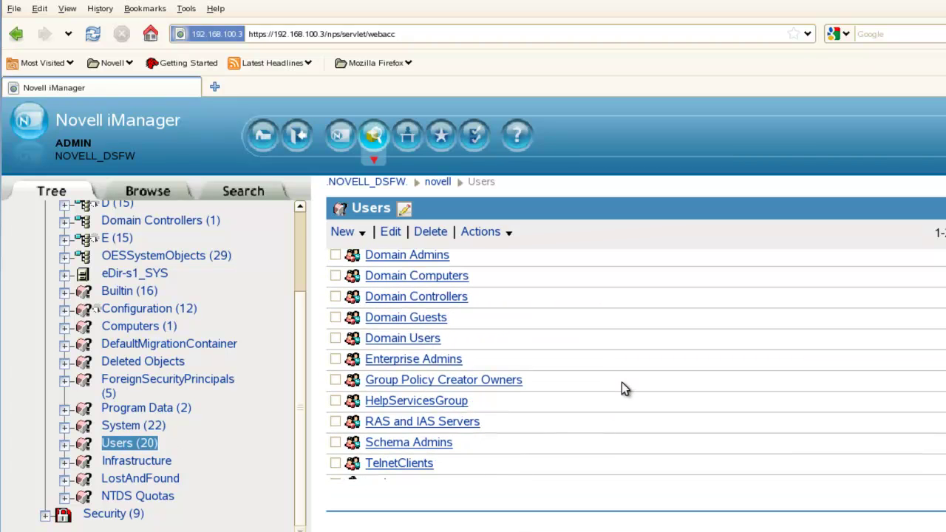
{"action": "scroll", "coordinate": [621, 382], "scroll_direction": "down", "scroll_amount": 2}
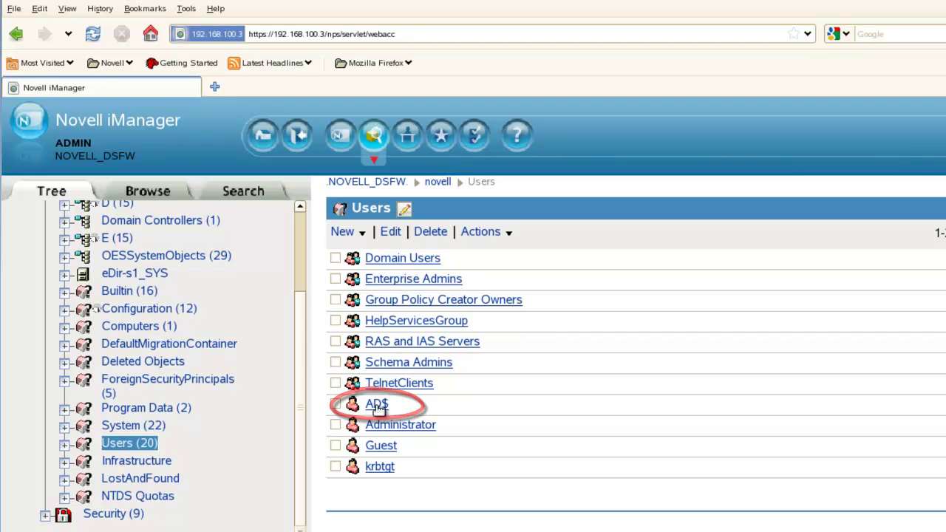
{"action": "left_click", "coordinate": [373, 407]}
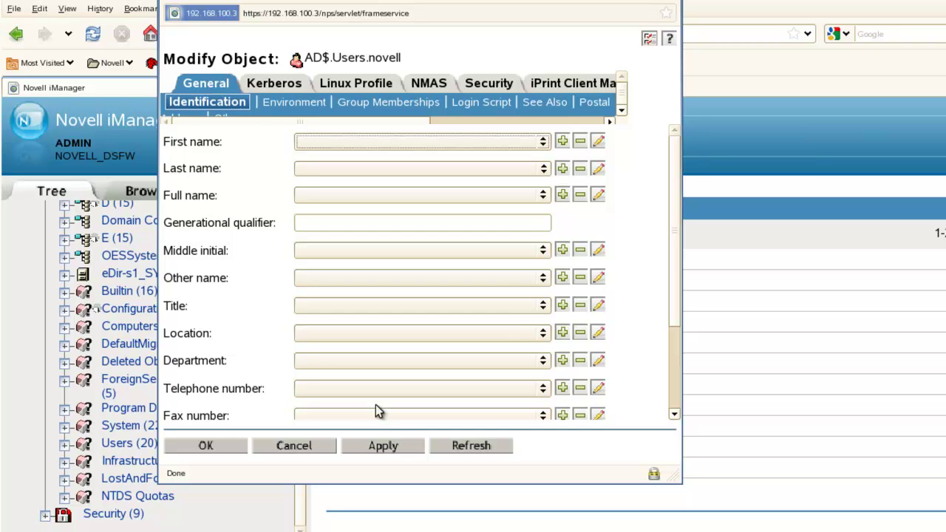
{"action": "scroll", "coordinate": [623, 118], "scroll_direction": "down", "scroll_amount": 1}
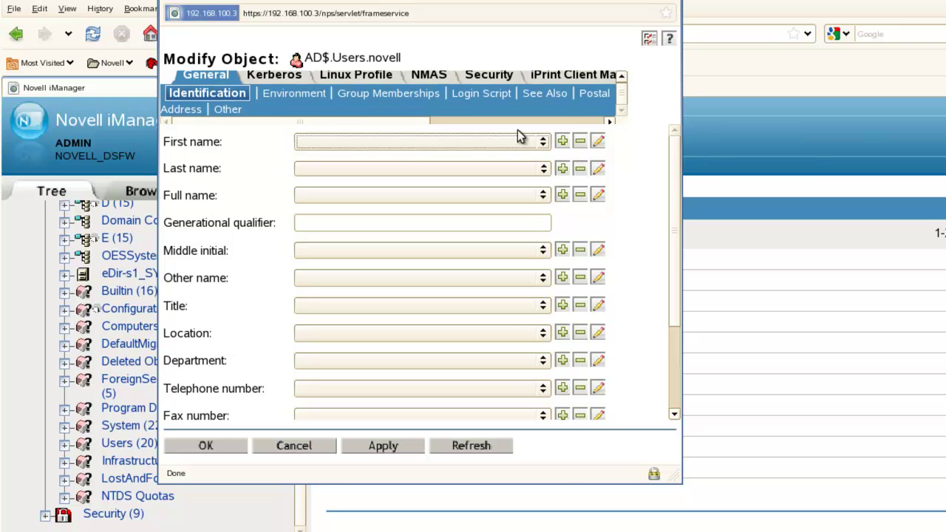
{"action": "left_click", "coordinate": [229, 109]}
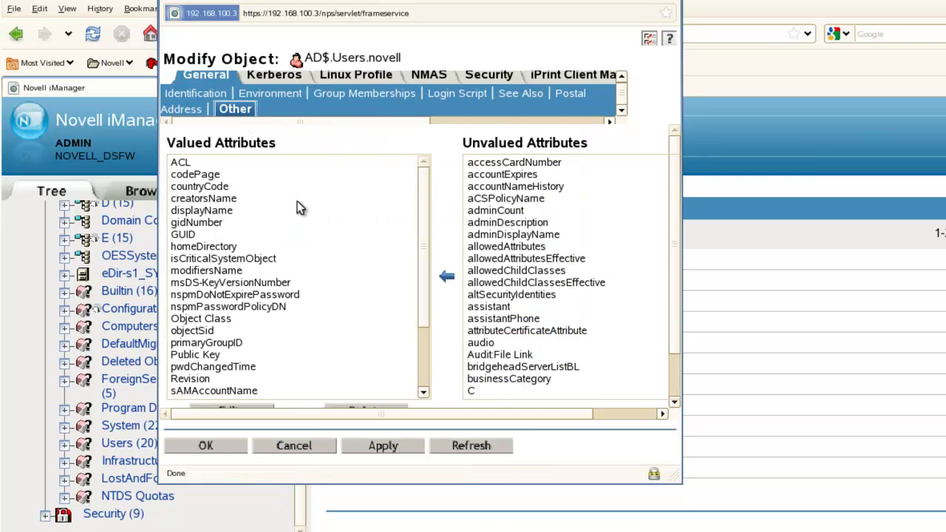
{"action": "scroll", "coordinate": [297, 201], "scroll_direction": "down", "scroll_amount": 1}
{"action": "left_click", "coordinate": [194, 259]}
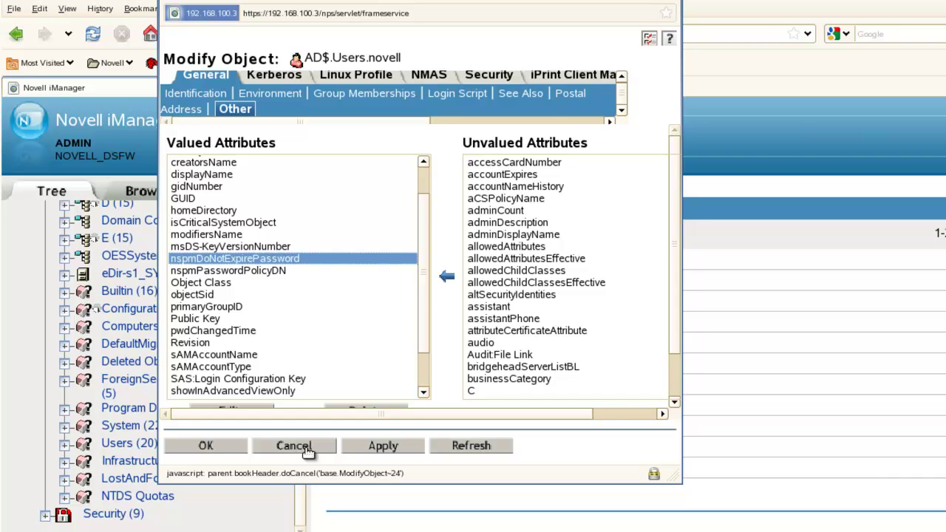
{"action": "left_click", "coordinate": [224, 448]}
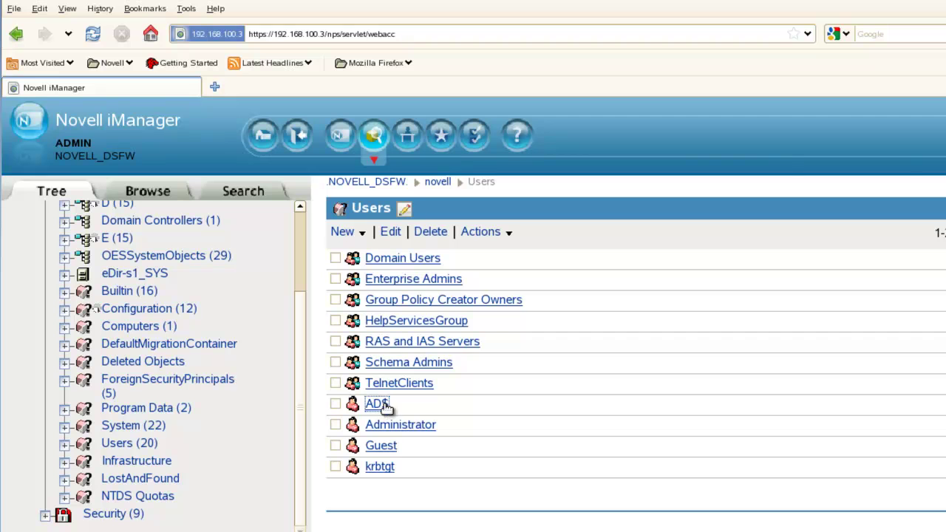
{"action": "left_click_drag", "start_coordinate": [299, 422], "coordinate": [297, 335]}
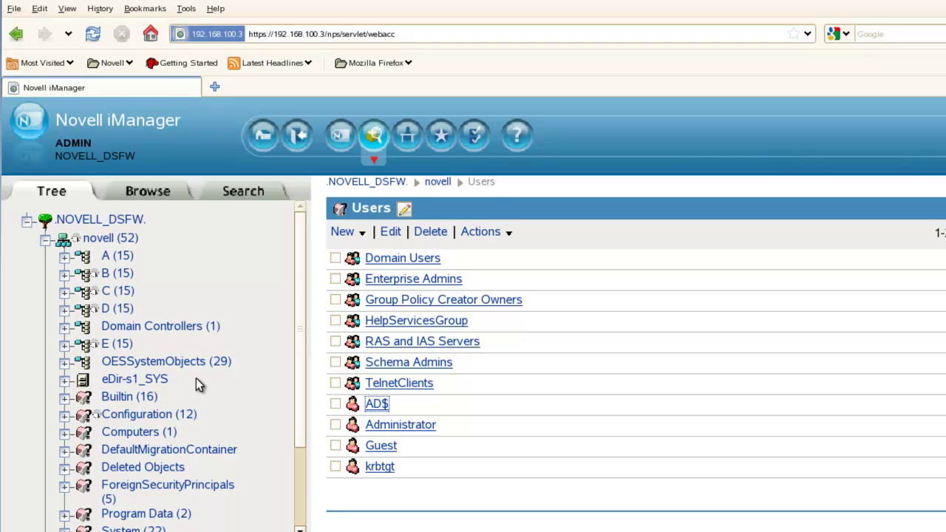
List the novell Computers container, which holds the single XP-PRO1 object.
{"action": "left_click", "coordinate": [137, 438]}
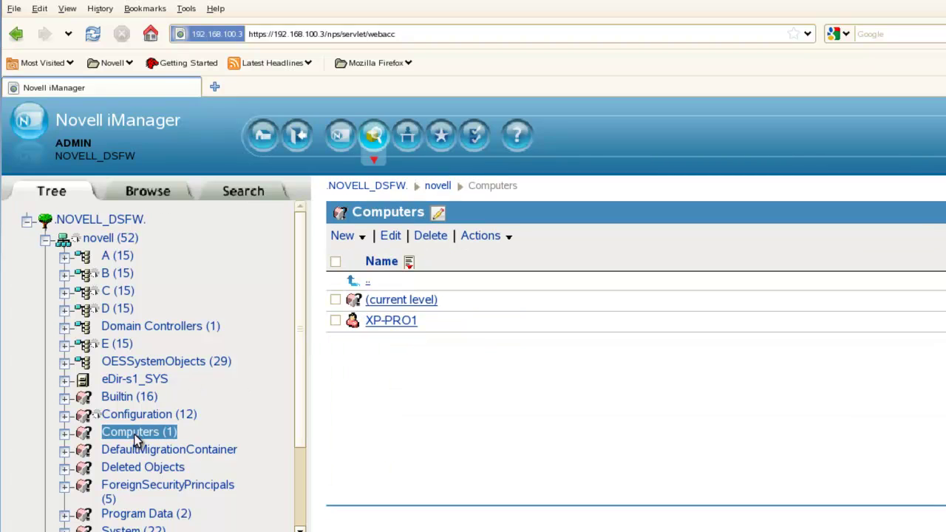
{"action": "left_click", "coordinate": [390, 323]}
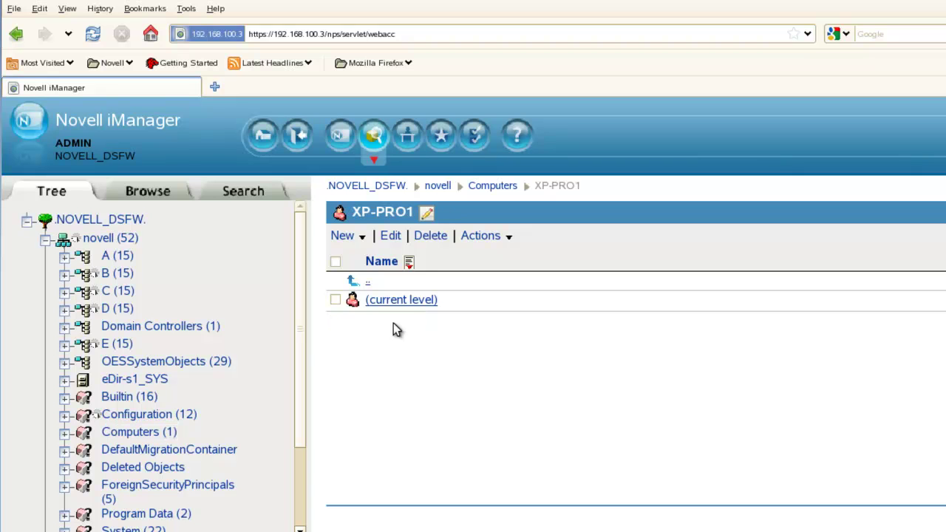
{"action": "left_click", "coordinate": [402, 300]}
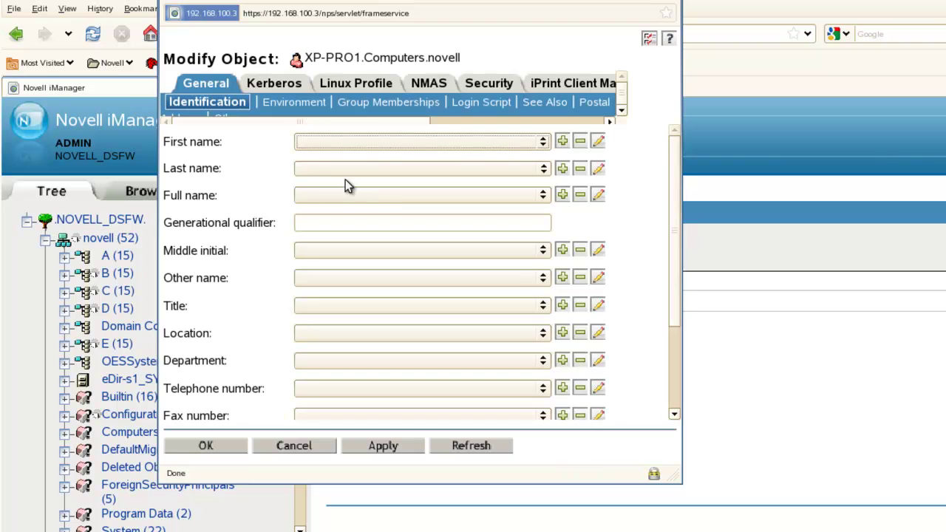
{"action": "scroll", "coordinate": [311, 115], "scroll_direction": "down", "scroll_amount": 1}
{"action": "left_click", "coordinate": [235, 108]}
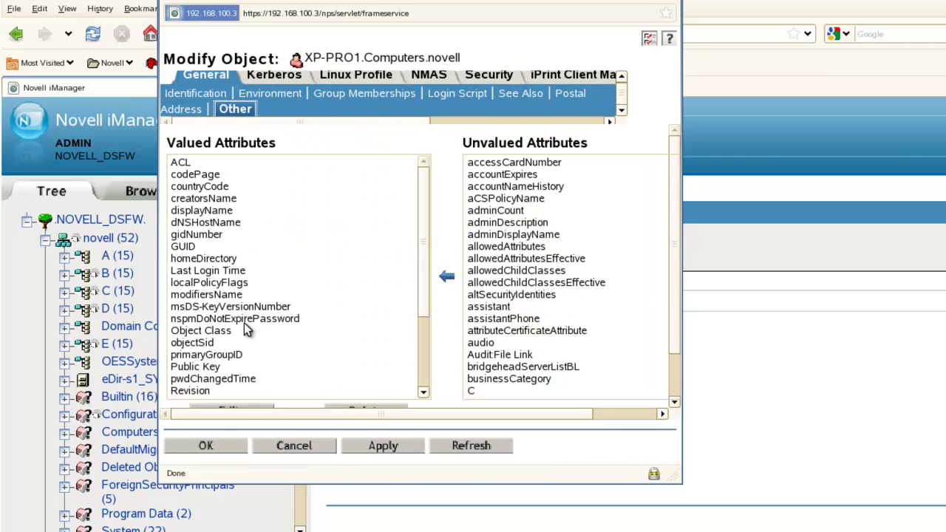
{"action": "left_click", "coordinate": [243, 320]}
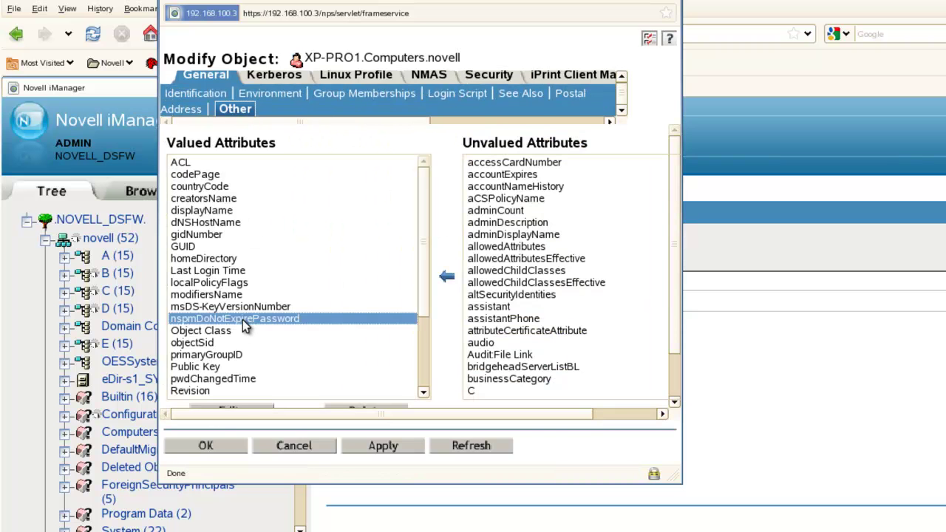
{"action": "left_click", "coordinate": [293, 448]}
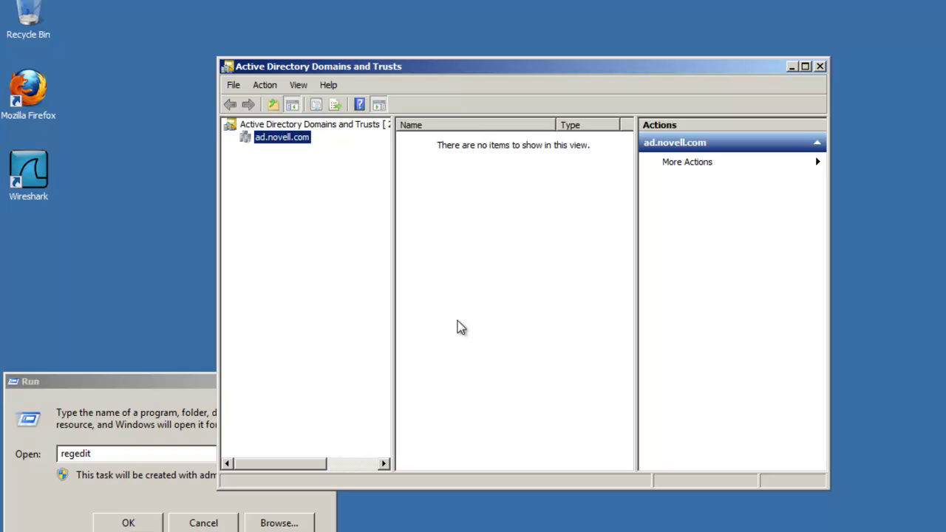
Launch regedit and select MaximumPasswordAge (currently 30) under services\Netlogon\Parameters.
{"action": "left_click", "coordinate": [178, 399]}
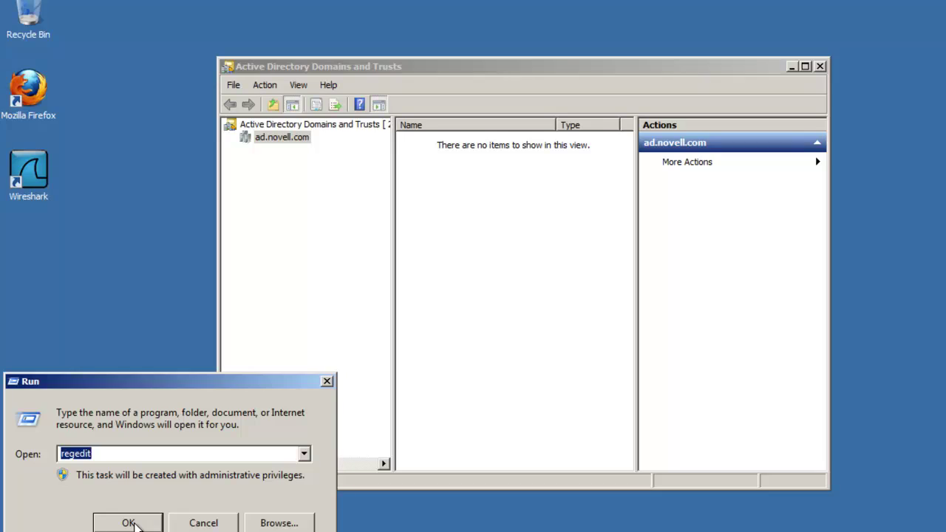
{"action": "left_click", "coordinate": [129, 523]}
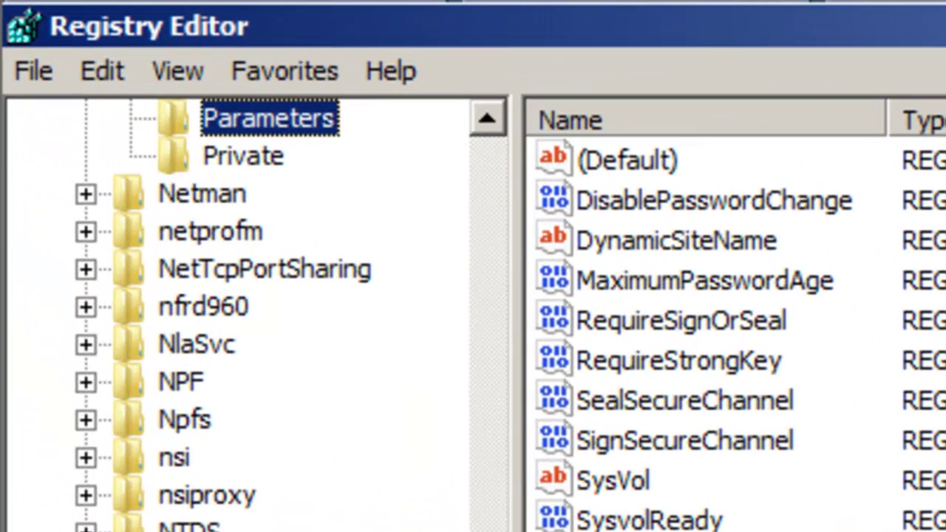
{"action": "left_click_drag", "start_coordinate": [176, 315], "coordinate": [195, 86]}
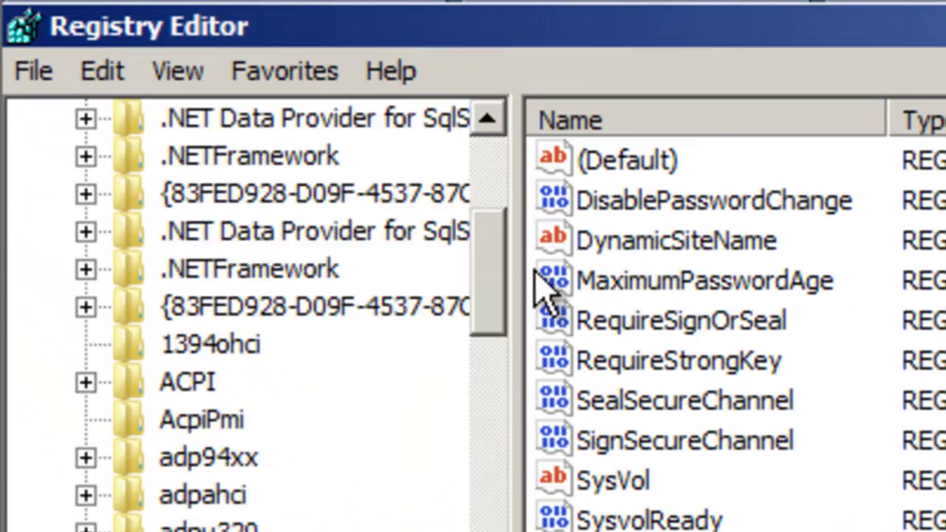
{"action": "scroll", "coordinate": [544, 232], "scroll_direction": "up", "scroll_amount": 10}
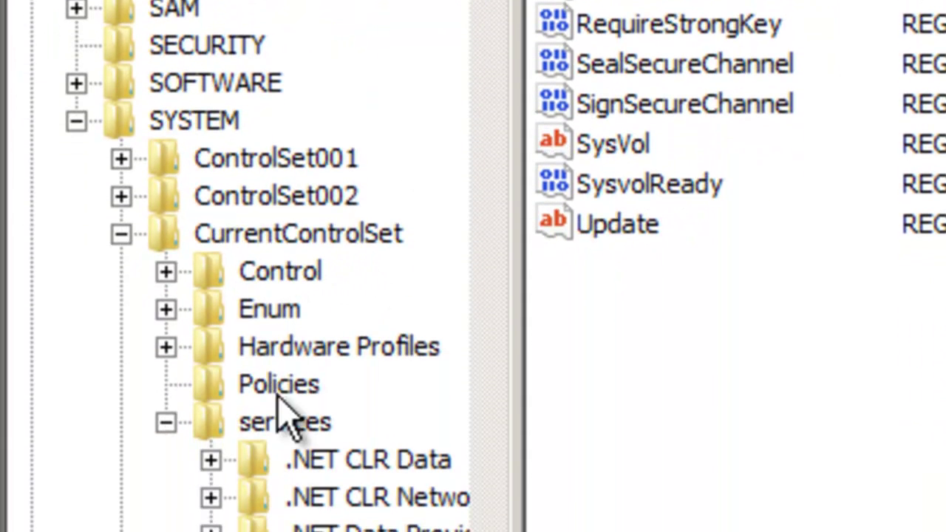
{"action": "scroll", "coordinate": [521, 11], "scroll_direction": "down", "scroll_amount": 7}
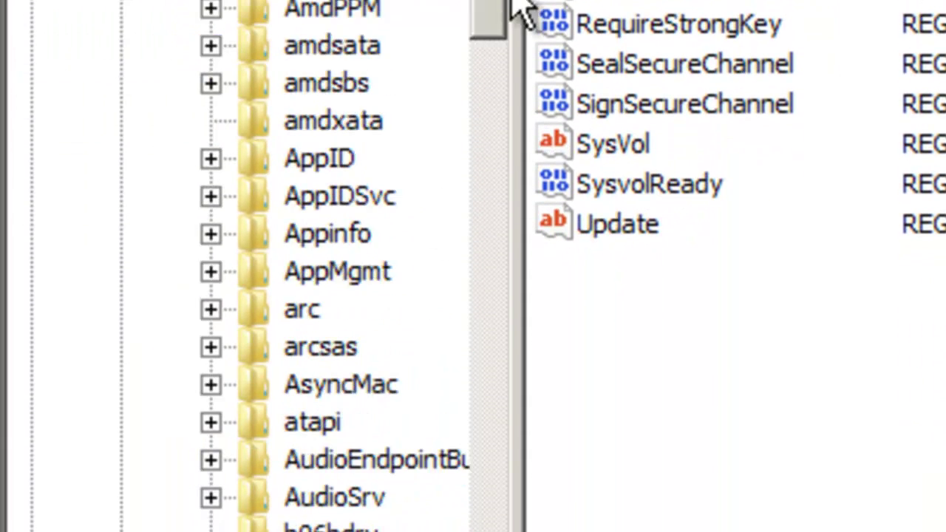
{"action": "left_click_drag", "start_coordinate": [518, 8], "coordinate": [456, 531]}
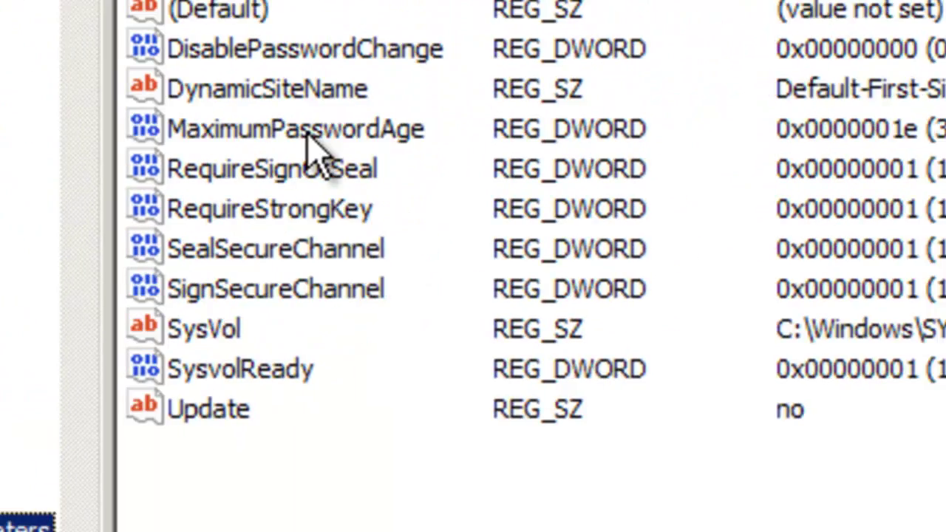
{"action": "left_click", "coordinate": [190, 194]}
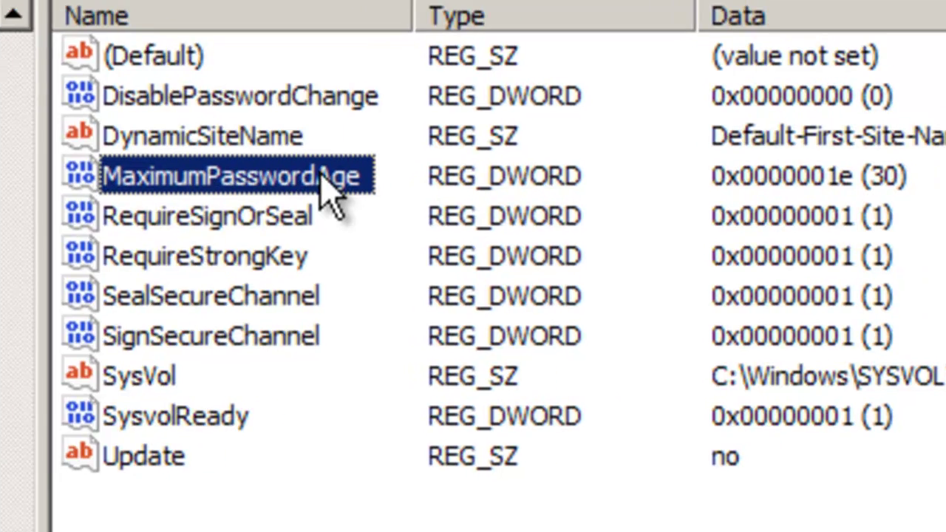
Change MaximumPasswordAge from 30 to 90 in decimal.
{"action": "left_click", "coordinate": [279, 185]}
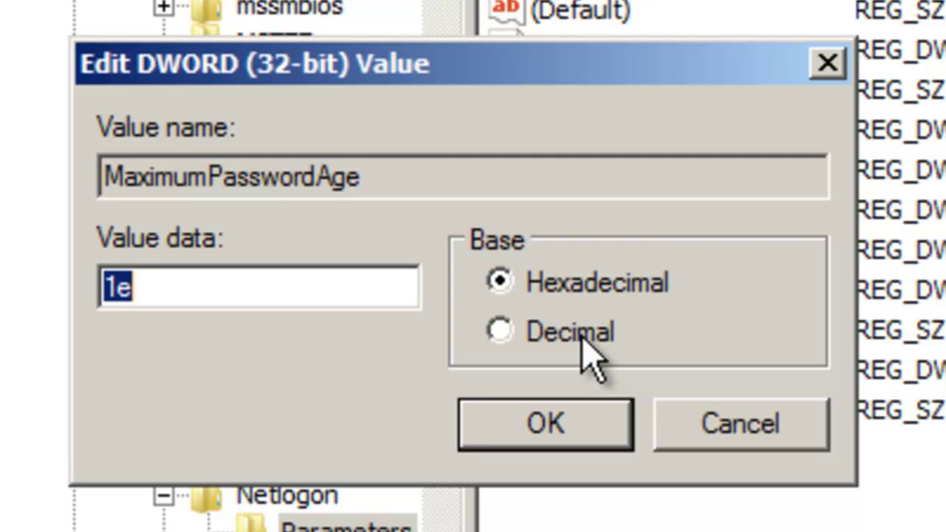
{"action": "left_click", "coordinate": [582, 336]}
{"action": "left_click_drag", "start_coordinate": [651, 68], "coordinate": [945, 162]}
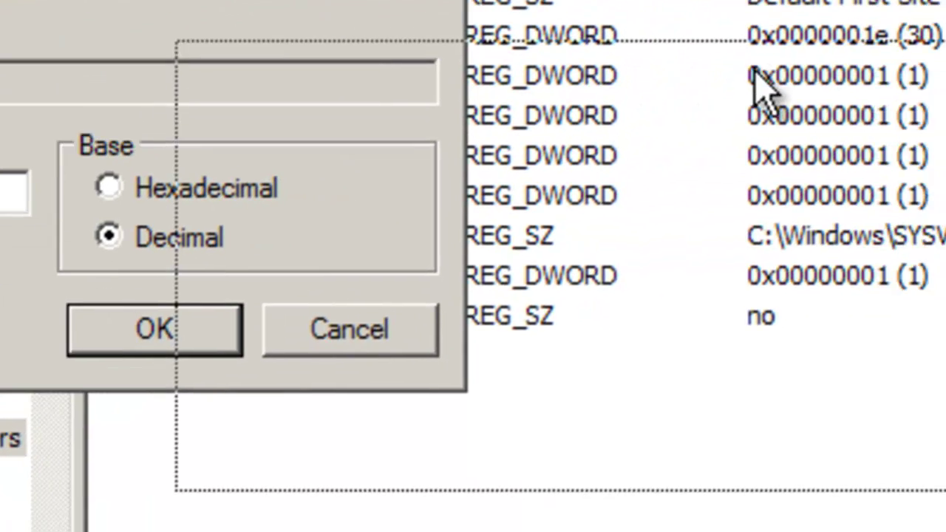
{"action": "left_click_drag", "start_coordinate": [761, 88], "coordinate": [763, 90]}
{"action": "left_click_drag", "start_coordinate": [288, 291], "coordinate": [64, 271]}
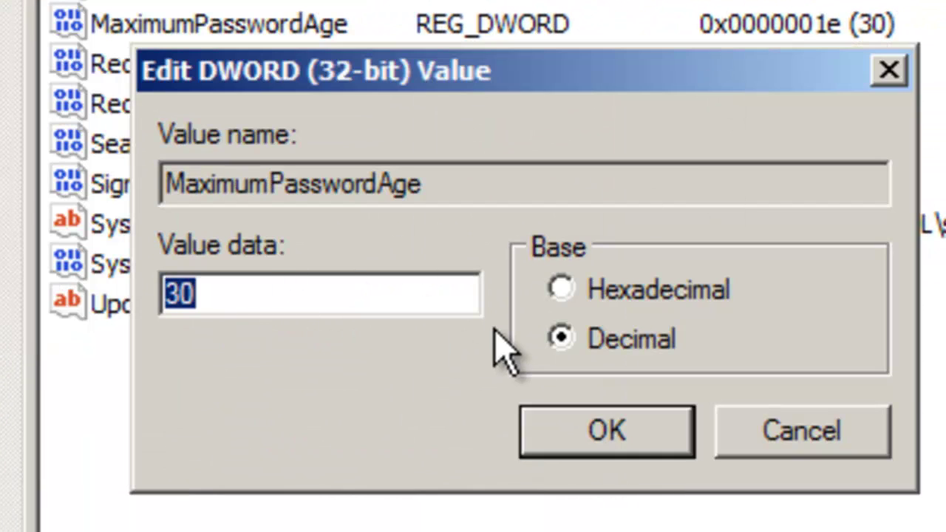
{"action": "type", "text": "90"}
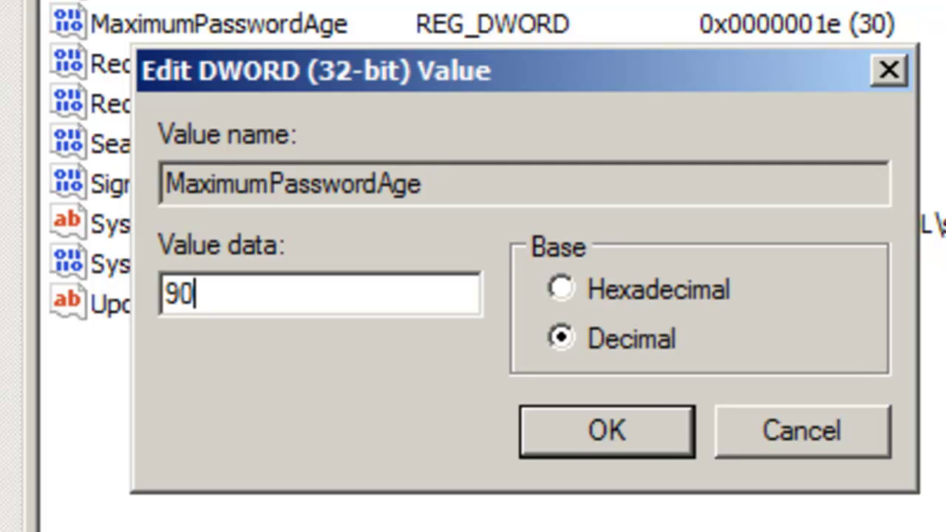
{"action": "left_click", "coordinate": [656, 434]}
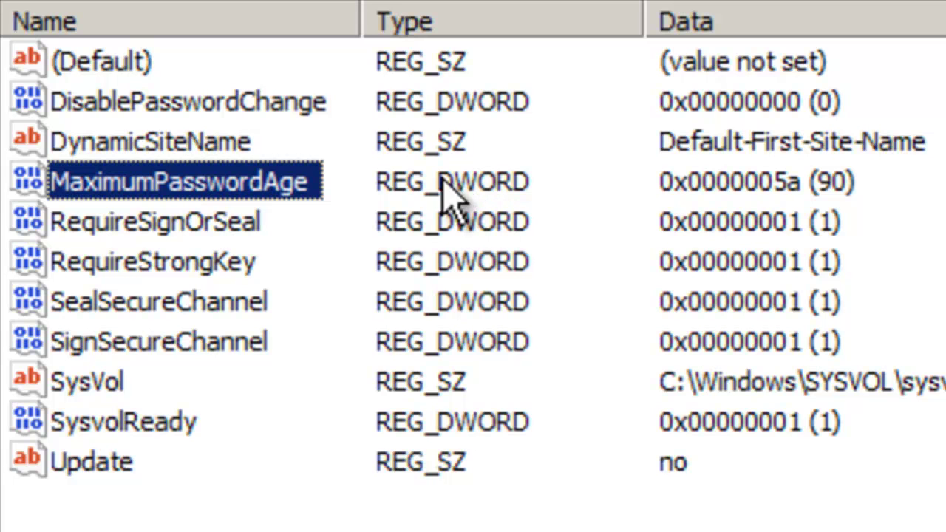
Change DisablePasswordChange from 0 to 1 in decimal.
{"action": "left_click", "coordinate": [236, 112]}
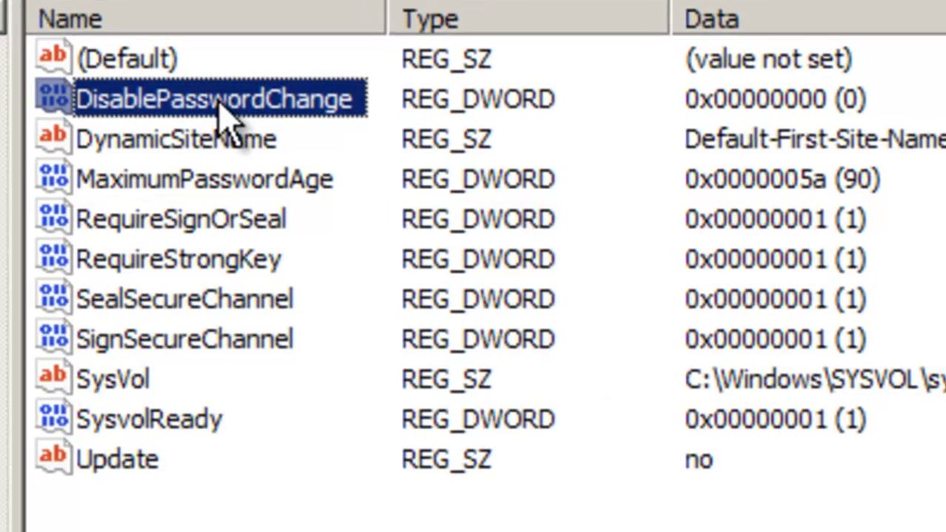
{"action": "double_click", "coordinate": [214, 103]}
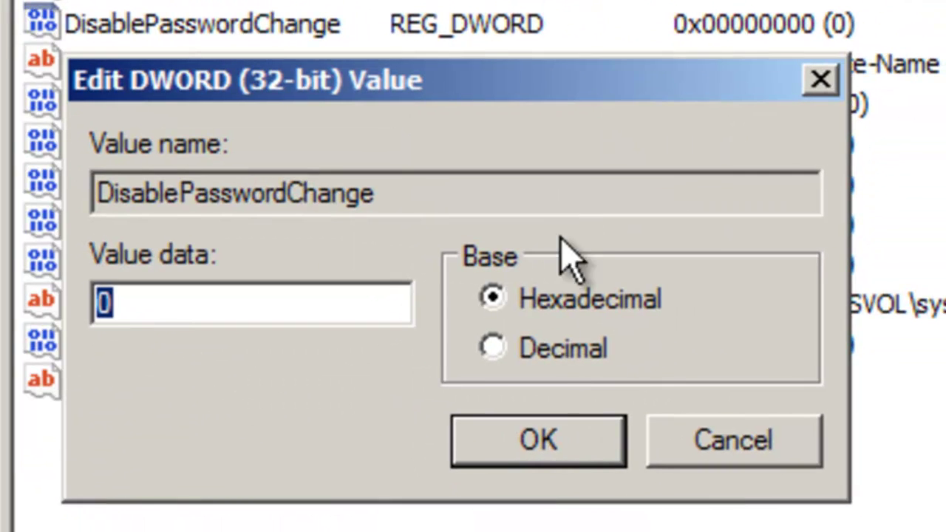
{"action": "left_click", "coordinate": [519, 337]}
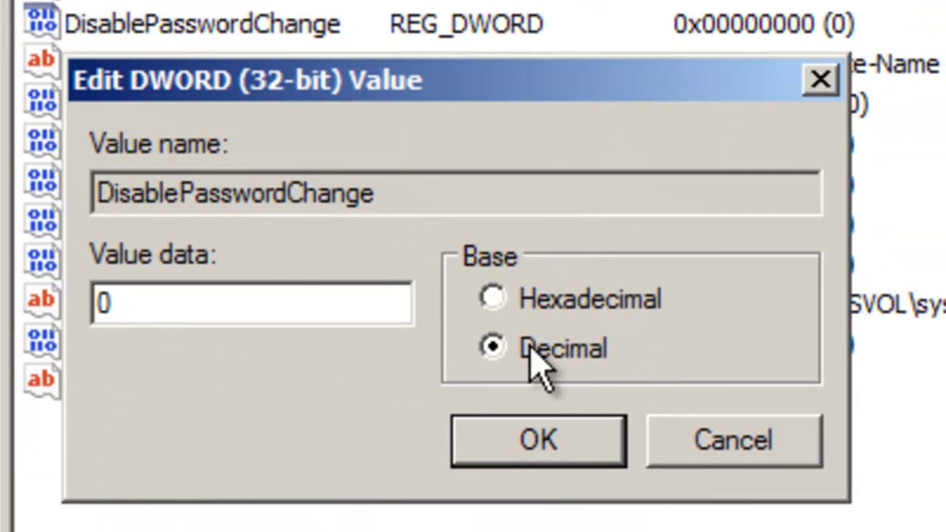
{"action": "left_click_drag", "start_coordinate": [260, 299], "coordinate": [100, 303]}
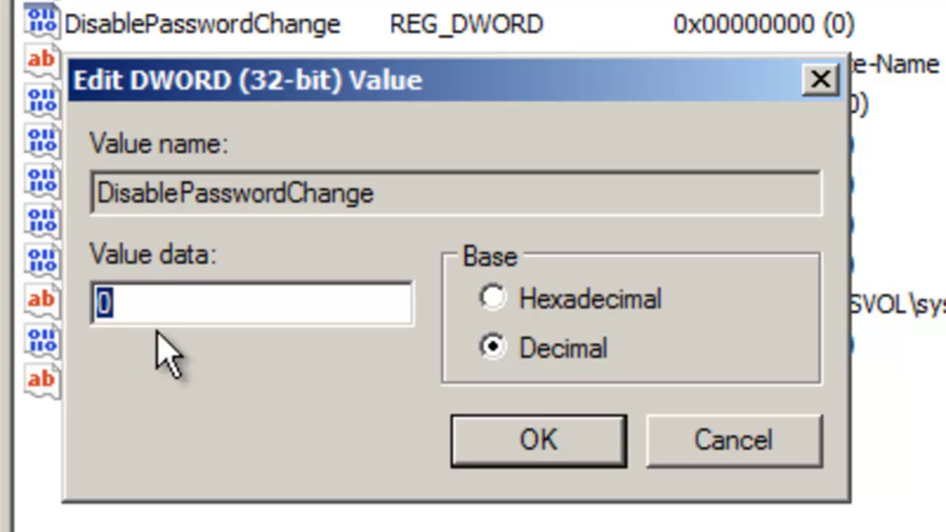
{"action": "type", "text": "1"}
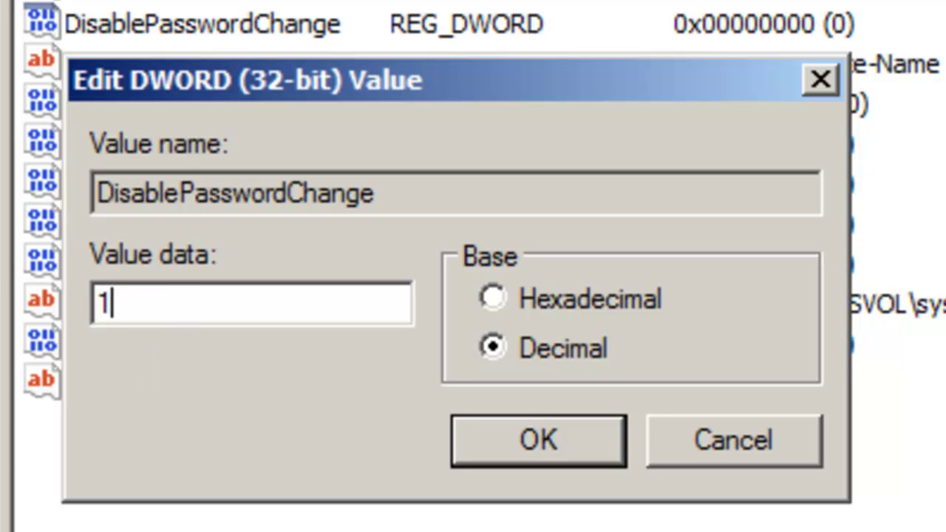
{"action": "left_click", "coordinate": [564, 436]}
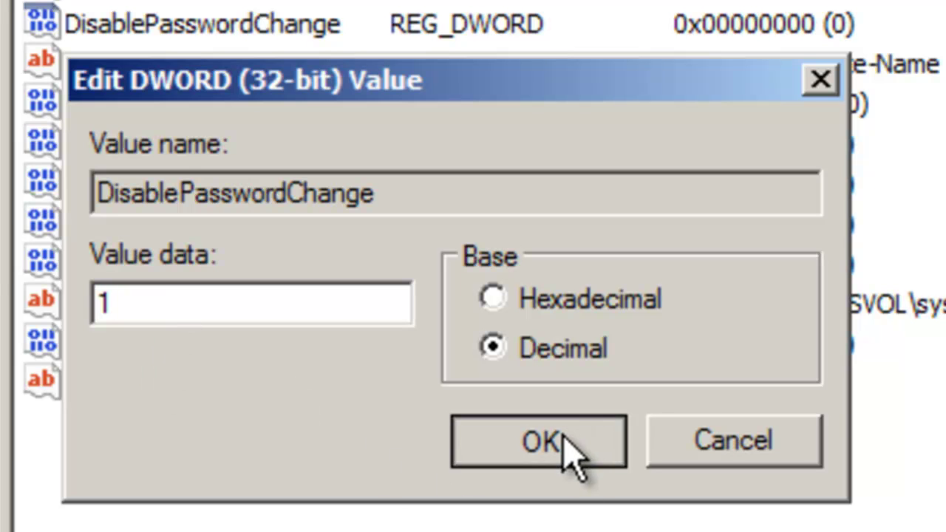